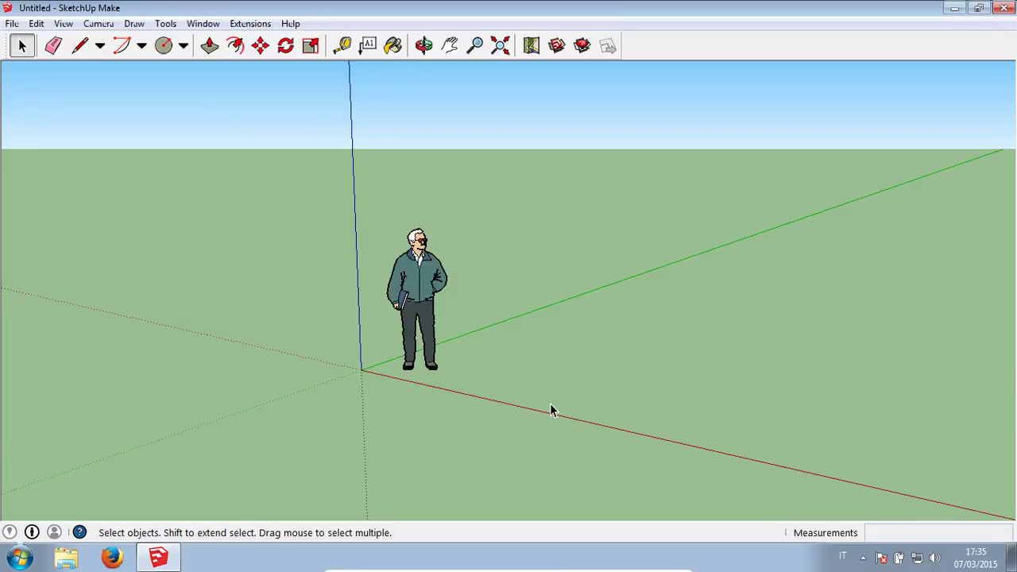
Draw a flat rectangle on the ground plane to the right of the standing figure.
{"action": "left_click", "coordinate": [183, 46]}
{"action": "left_click", "coordinate": [193, 69]}
{"action": "middle_click_drag", "start_coordinate": [575, 288], "coordinate": [547, 410]}
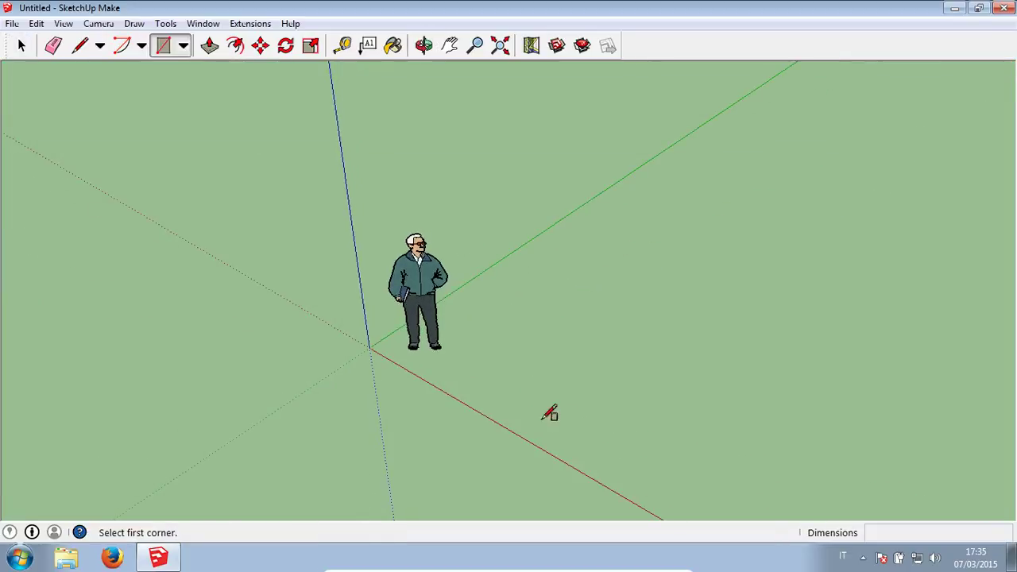
{"action": "left_click", "coordinate": [483, 370]}
{"action": "left_click", "coordinate": [770, 281]}
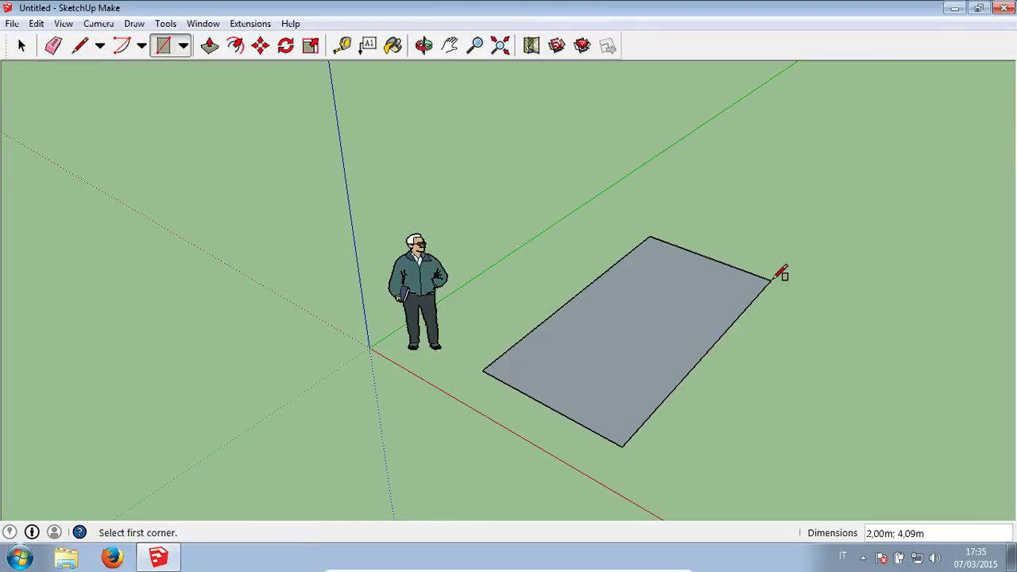
{"action": "key", "text": "space"}
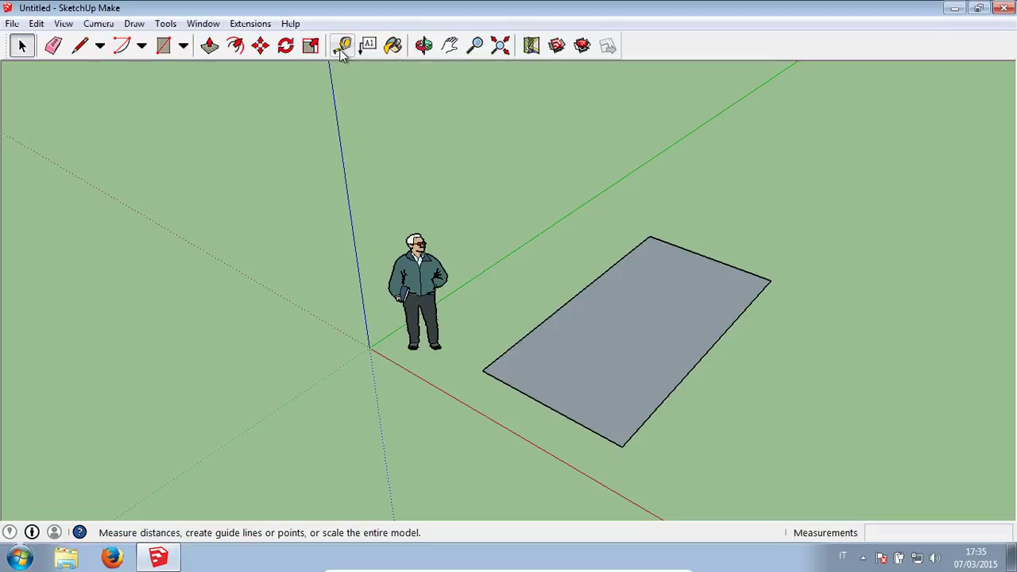
Measure the rectangle's long side corner to corner with the Tape Measure (4,07m).
{"action": "left_click", "coordinate": [342, 48]}
{"action": "left_click", "coordinate": [343, 46]}
{"action": "left_click", "coordinate": [622, 445]}
{"action": "left_click", "coordinate": [783, 279]}
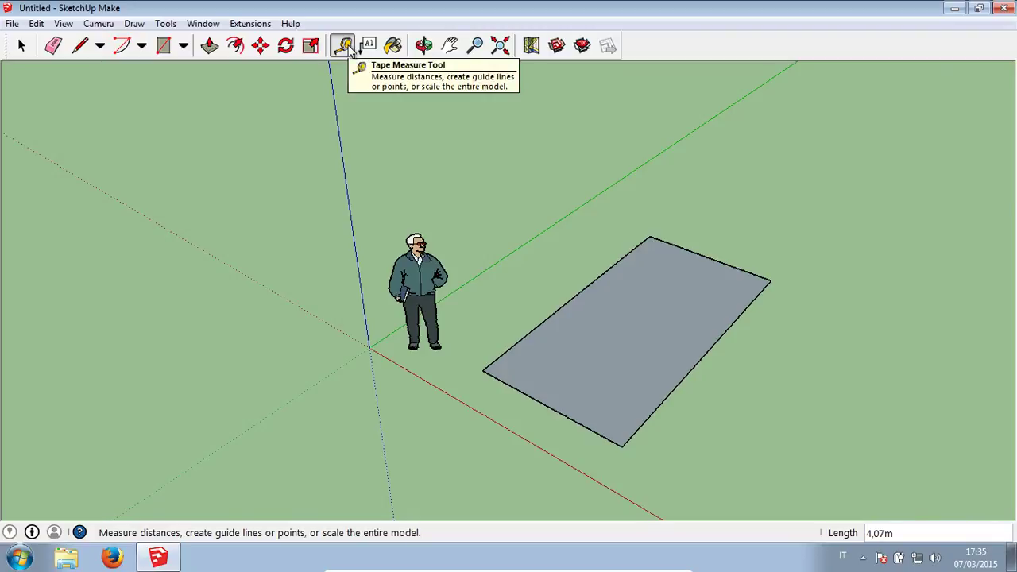
Zoom in and start a parallel guide from the rectangle's lower-right edge.
{"action": "left_click", "coordinate": [350, 49]}
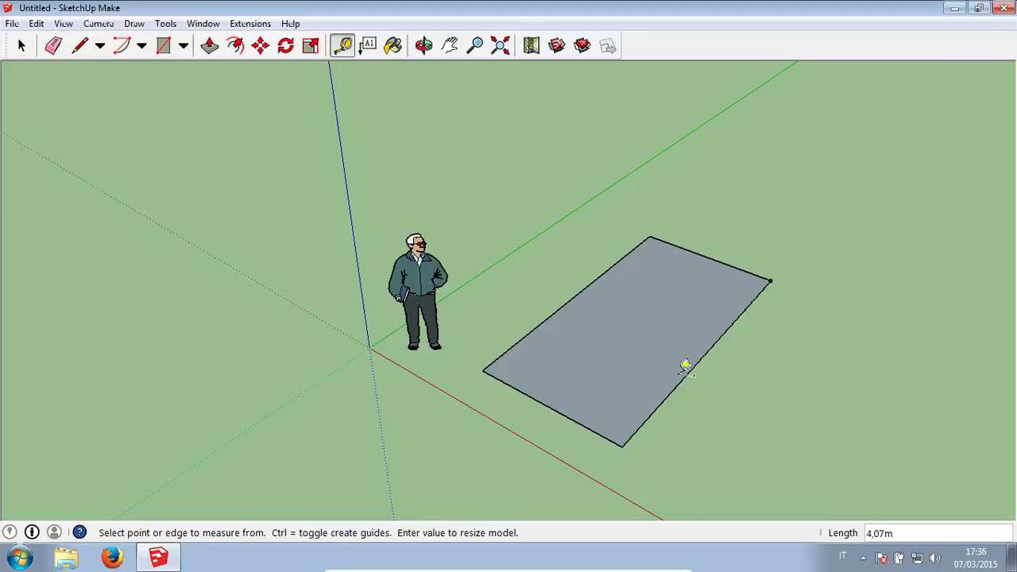
{"action": "scroll", "coordinate": [713, 393], "scroll_direction": "up", "scroll_amount": 2}
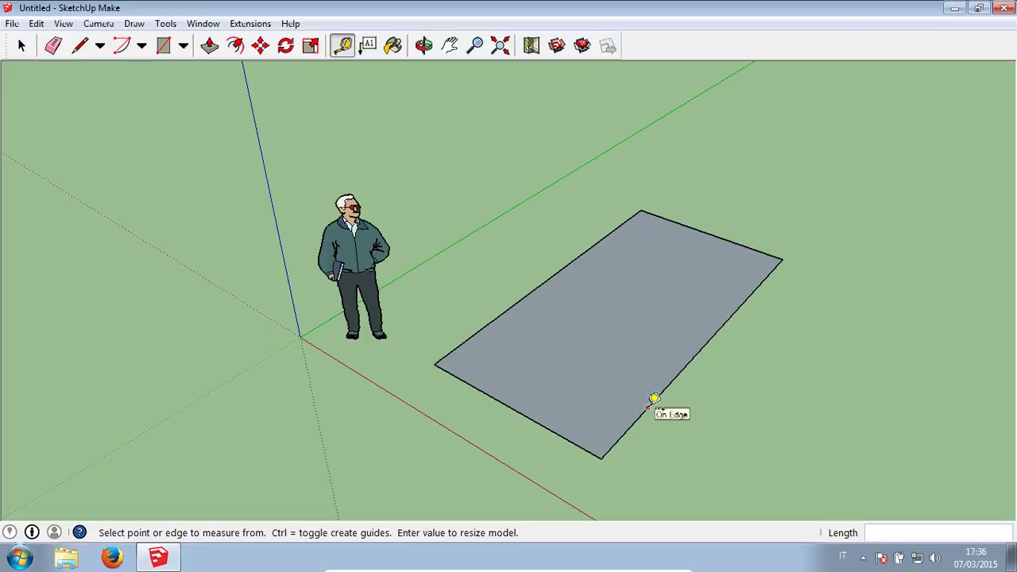
{"action": "left_click", "coordinate": [647, 408]}
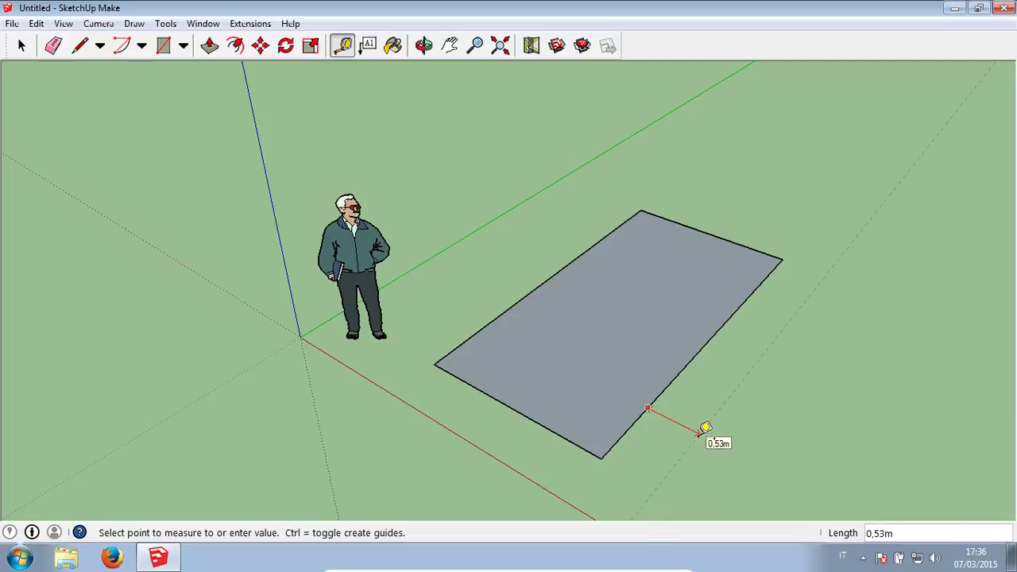
{"action": "type", "text": "1"}
{"action": "key", "text": "Return"}
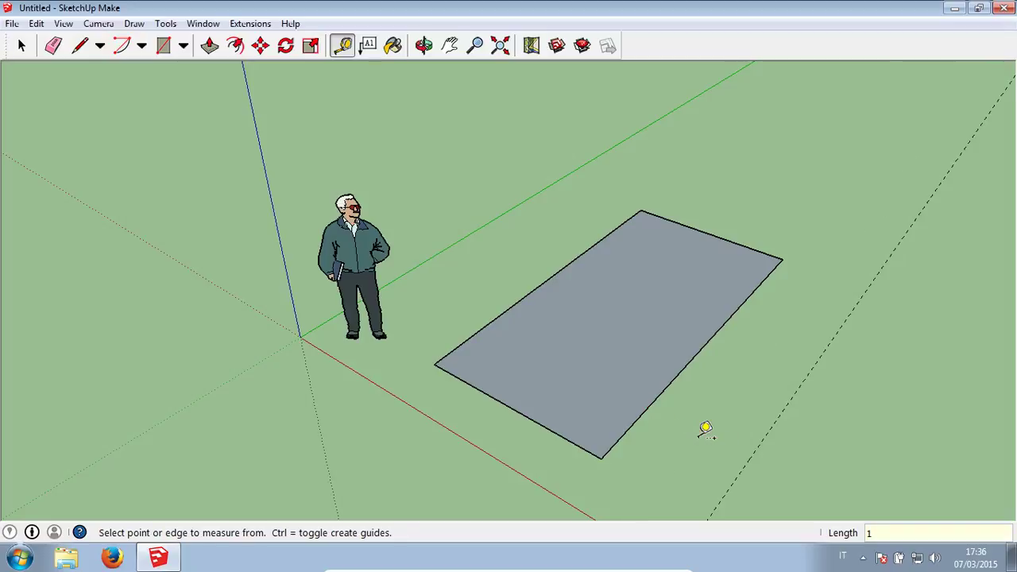
{"action": "scroll", "coordinate": [672, 334], "scroll_direction": "down", "scroll_amount": 3}
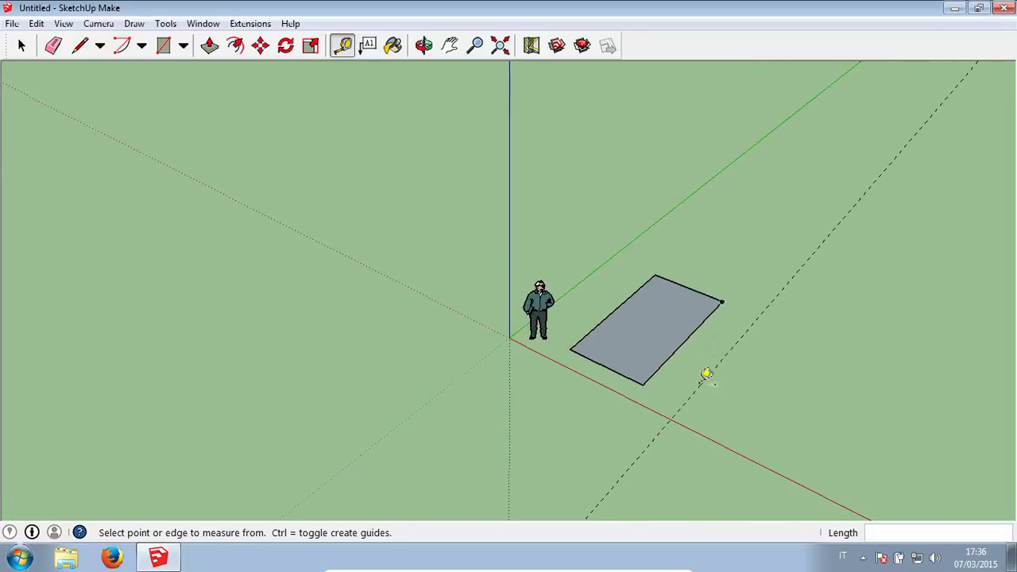
{"action": "scroll", "coordinate": [704, 374], "scroll_direction": "up", "scroll_amount": 2}
{"action": "scroll", "coordinate": [727, 403], "scroll_direction": "up", "scroll_amount": 1}
{"action": "scroll", "coordinate": [727, 403], "scroll_direction": "up", "scroll_amount": 1}
{"action": "scroll", "coordinate": [727, 403], "scroll_direction": "up", "scroll_amount": 1}
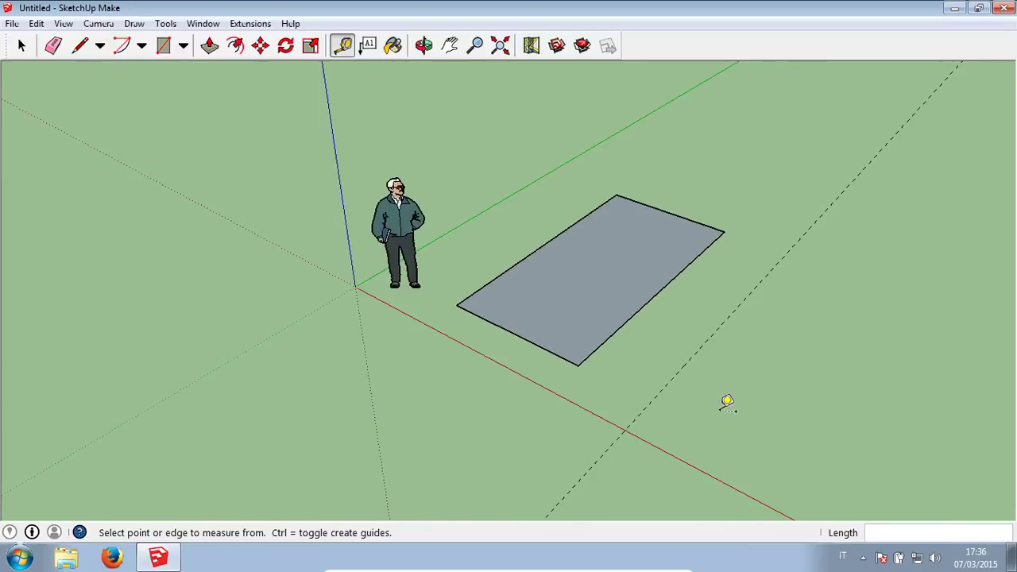
{"action": "scroll", "coordinate": [730, 407], "scroll_direction": "down", "scroll_amount": 4}
{"action": "scroll", "coordinate": [729, 410], "scroll_direction": "up", "scroll_amount": 1}
{"action": "scroll", "coordinate": [725, 405], "scroll_direction": "up", "scroll_amount": 2}
{"action": "scroll", "coordinate": [722, 402], "scroll_direction": "up", "scroll_amount": 1}
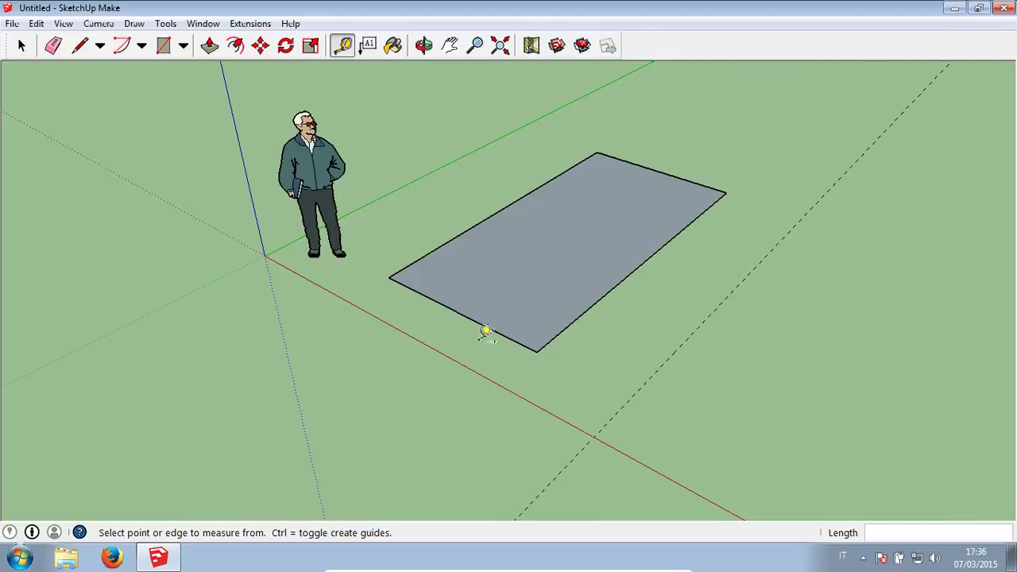
{"action": "left_click", "coordinate": [496, 332]}
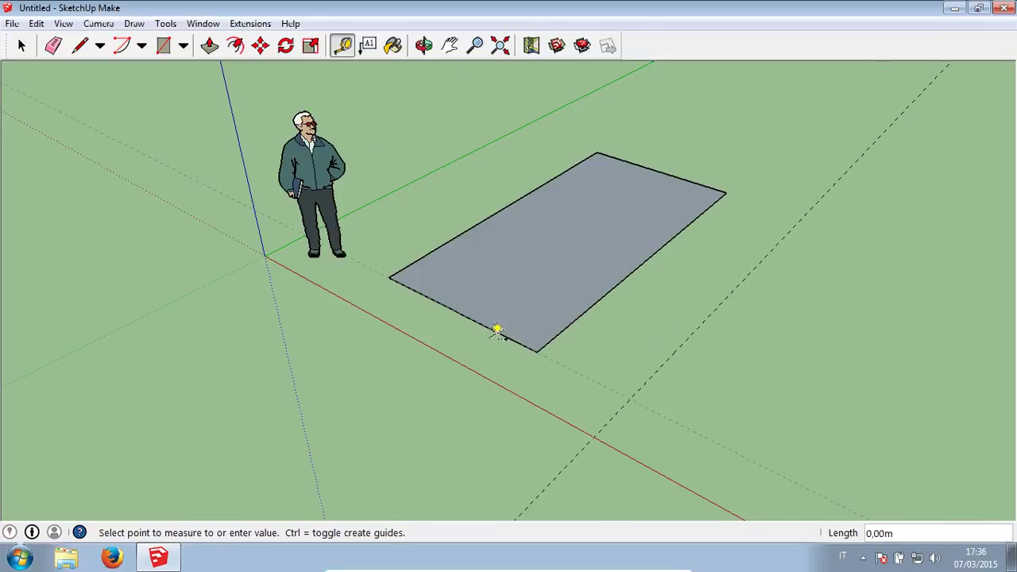
{"action": "left_click", "coordinate": [442, 376]}
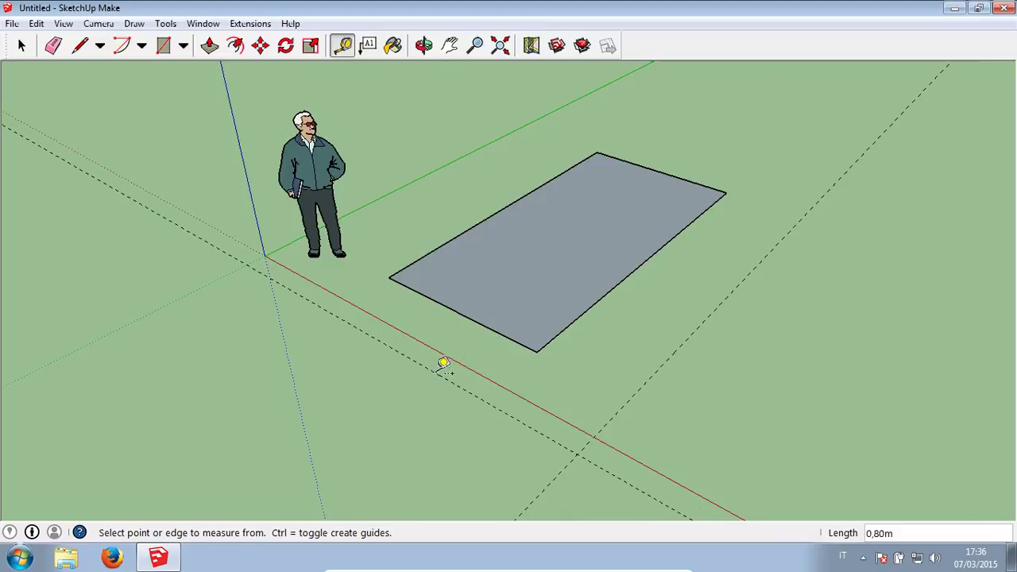
{"action": "left_click", "coordinate": [685, 180]}
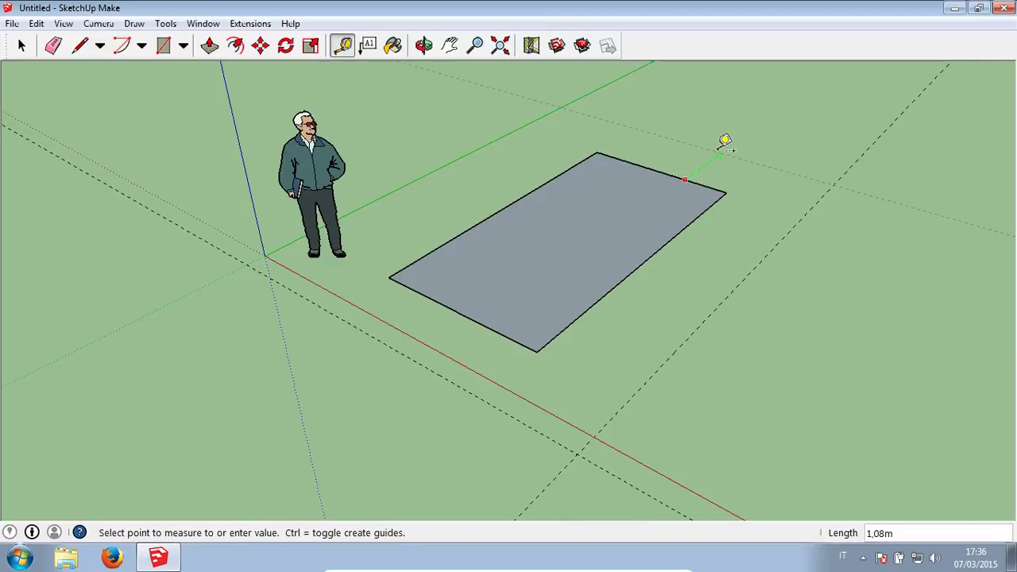
{"action": "left_click", "coordinate": [725, 140]}
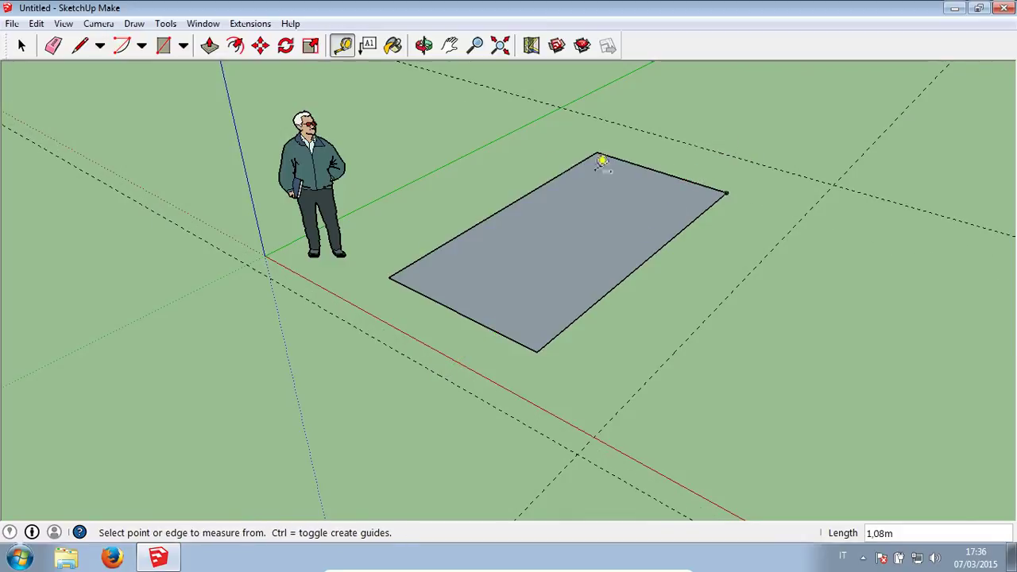
{"action": "mouse_move", "coordinate": [545, 231]}
{"action": "middle_mouse_down"}
{"action": "mouse_move", "coordinate": [500, 149]}
{"action": "mouse_move", "coordinate": [452, 138]}
{"action": "middle_mouse_up"}
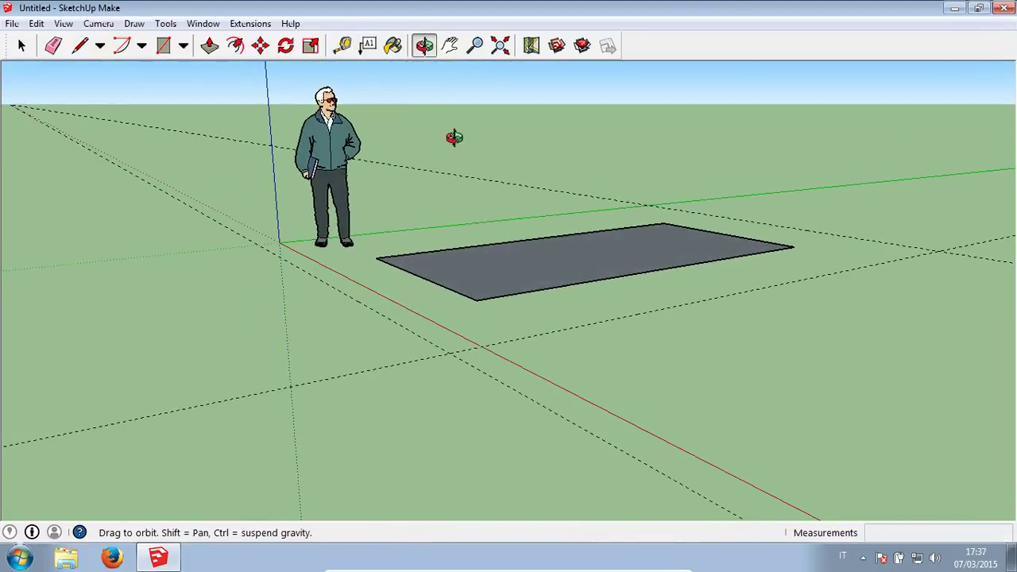
{"action": "left_click", "coordinate": [478, 244]}
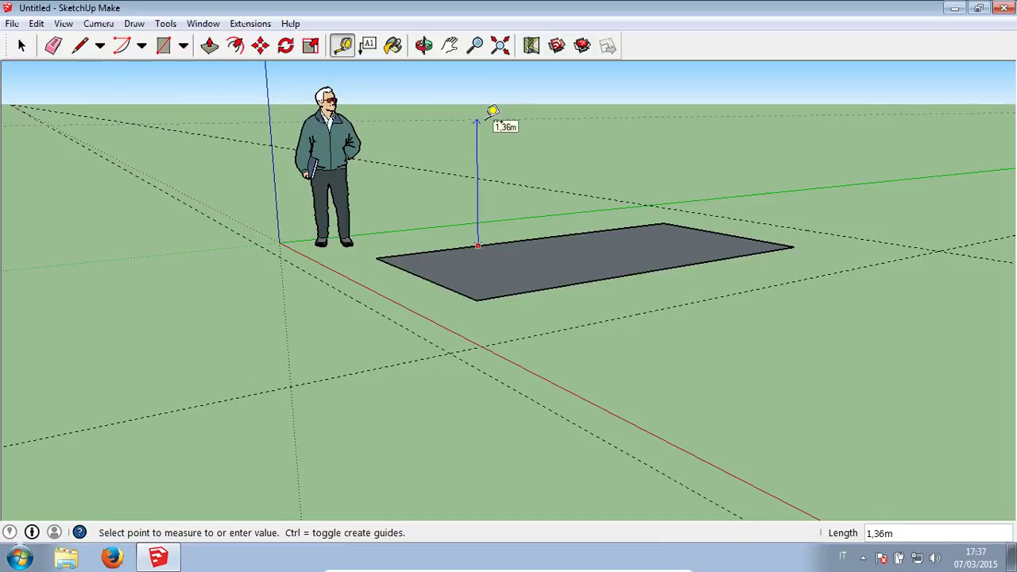
{"action": "left_click", "coordinate": [493, 111]}
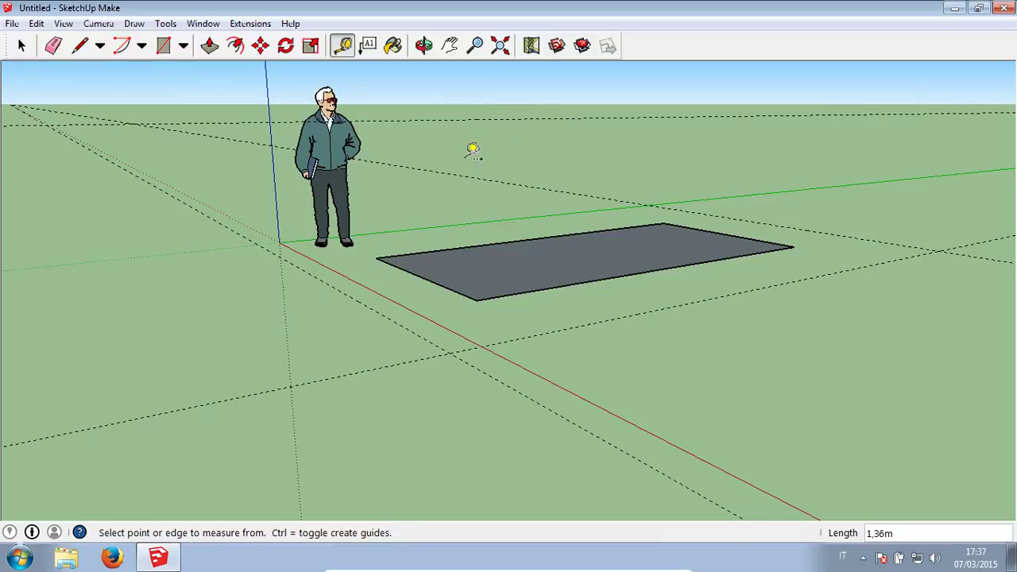
{"action": "middle_click_drag", "start_coordinate": [470, 150], "coordinate": [569, 302]}
{"action": "scroll", "coordinate": [569, 302], "scroll_direction": "down", "scroll_amount": 1}
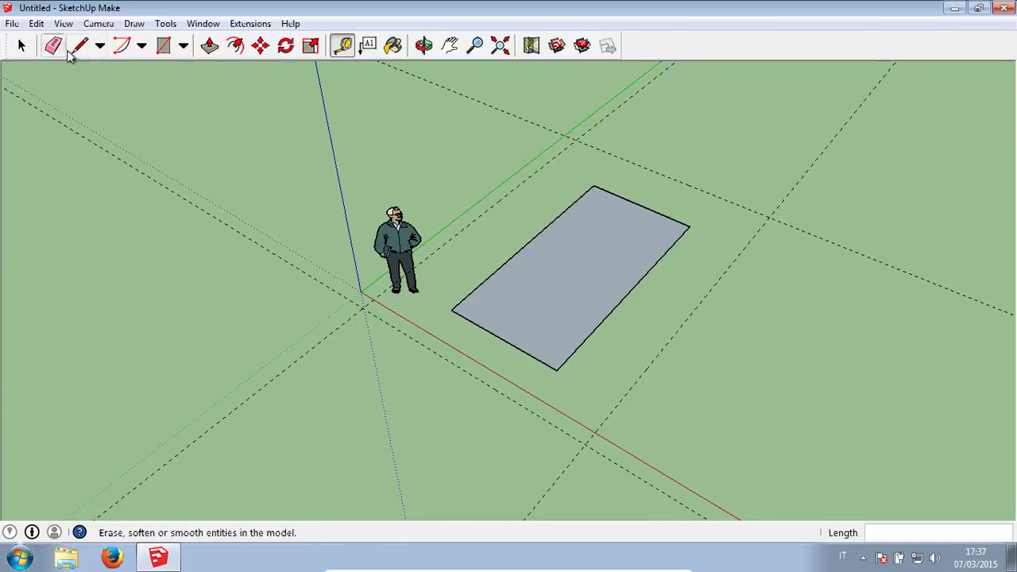
Draw a 1,82m by 4,01m rectangle from the guide and red-axis intersection.
{"action": "left_click", "coordinate": [163, 45]}
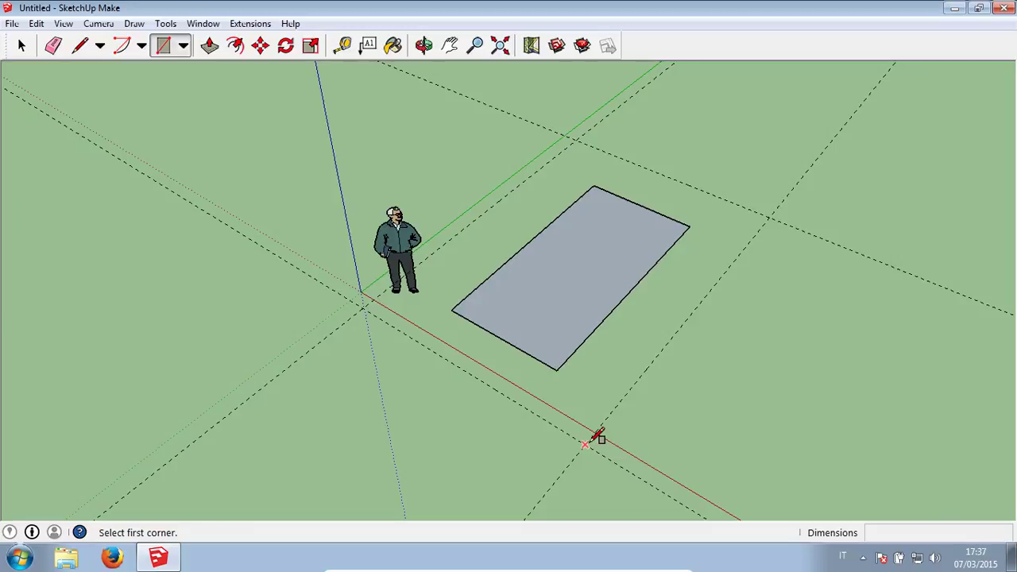
{"action": "left_click", "coordinate": [586, 442]}
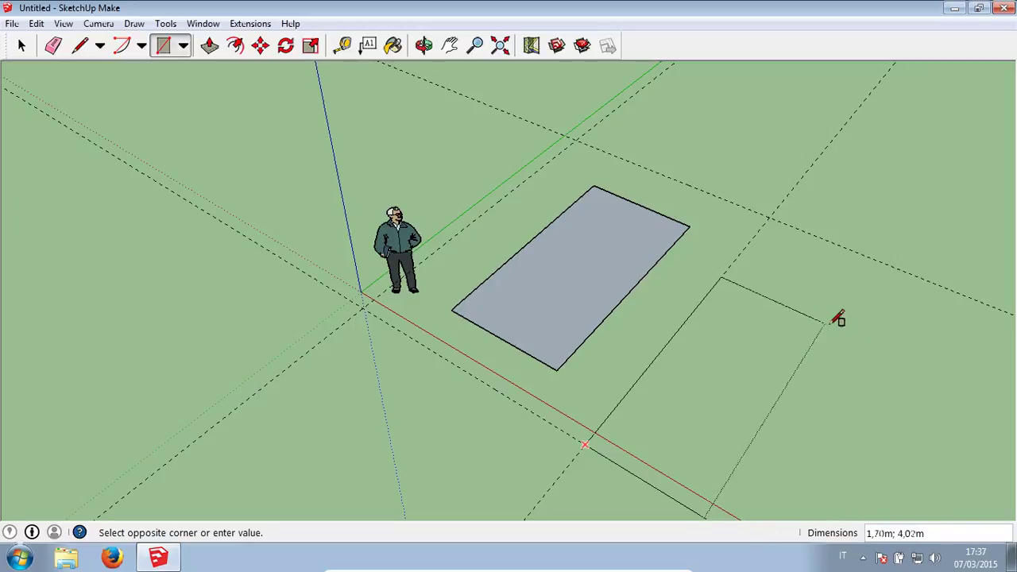
{"action": "left_click", "coordinate": [833, 325]}
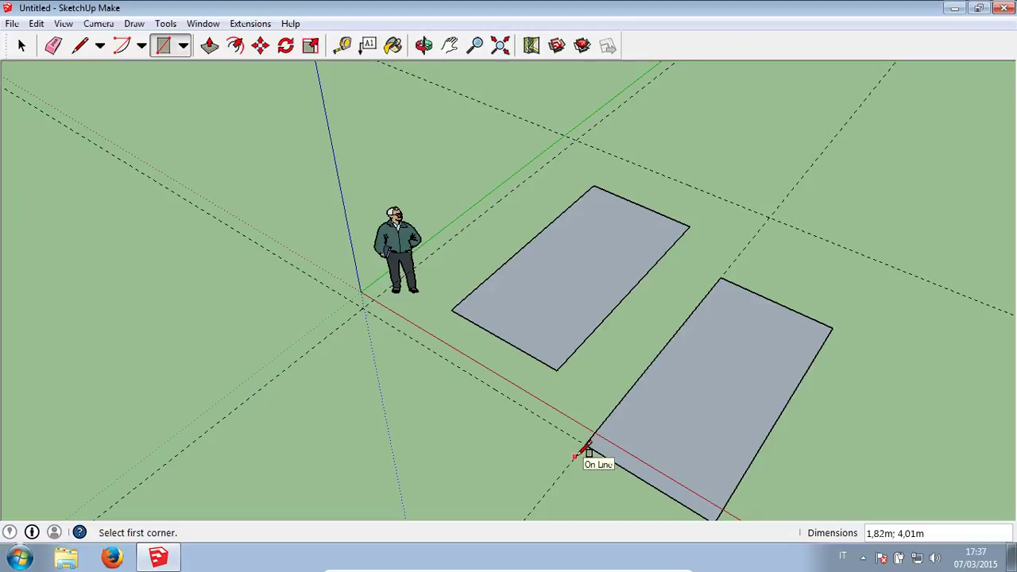
{"action": "key", "text": "space"}
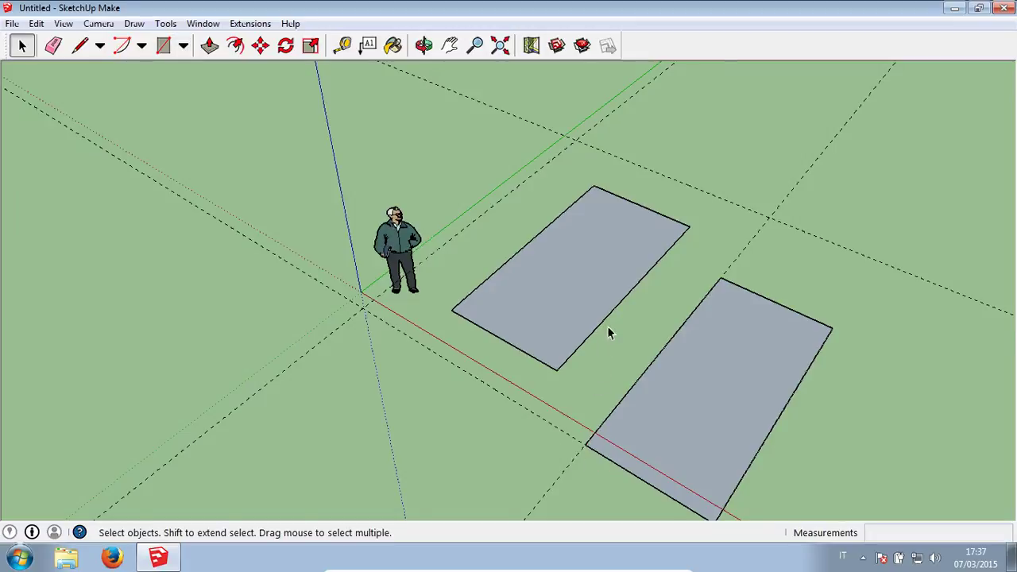
Add a 4,53m diagonal guide across the first rectangle, corner to corner.
{"action": "scroll", "coordinate": [549, 279], "scroll_direction": "up", "scroll_amount": 3}
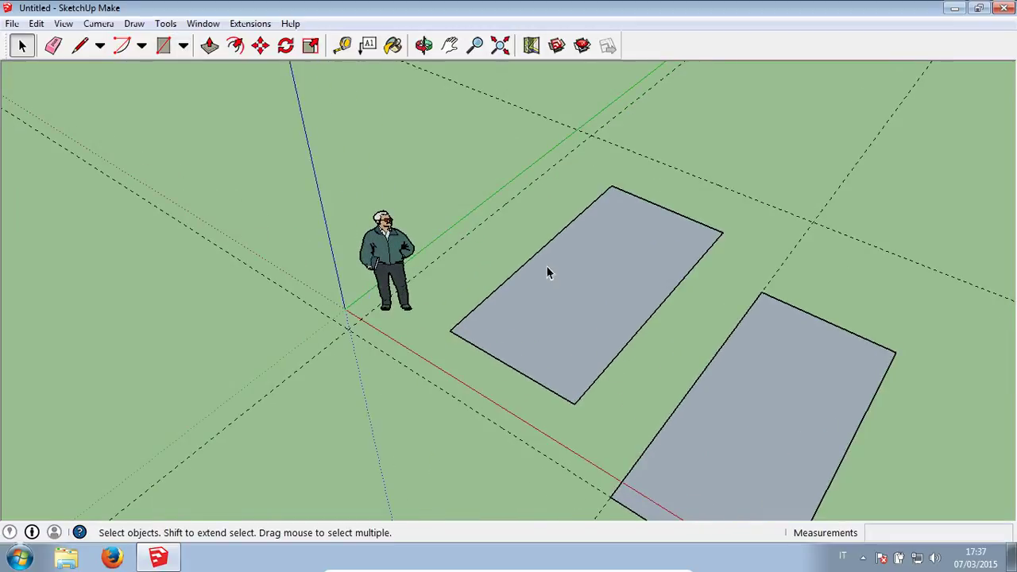
{"action": "left_click", "coordinate": [343, 46]}
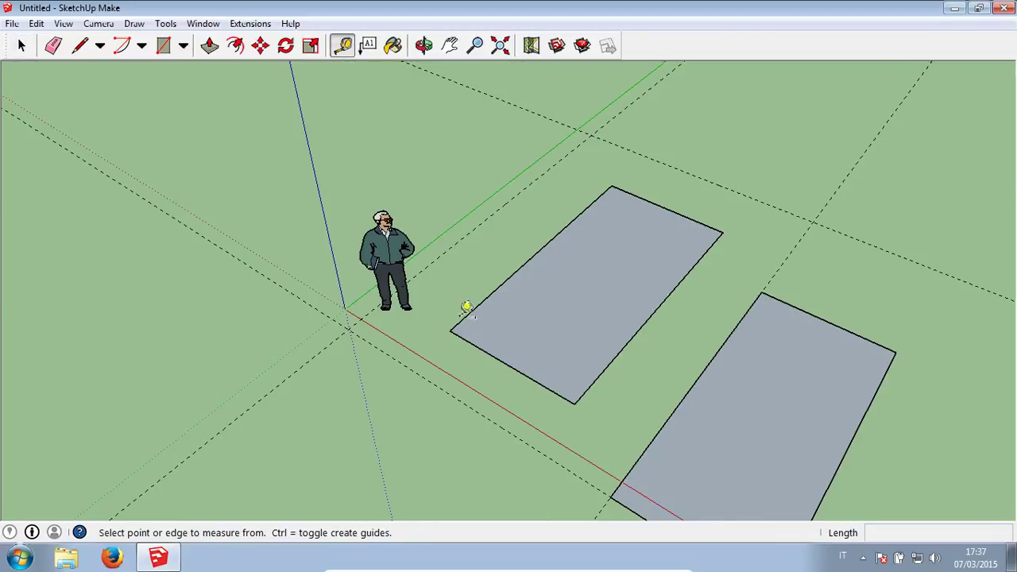
{"action": "left_click", "coordinate": [451, 330]}
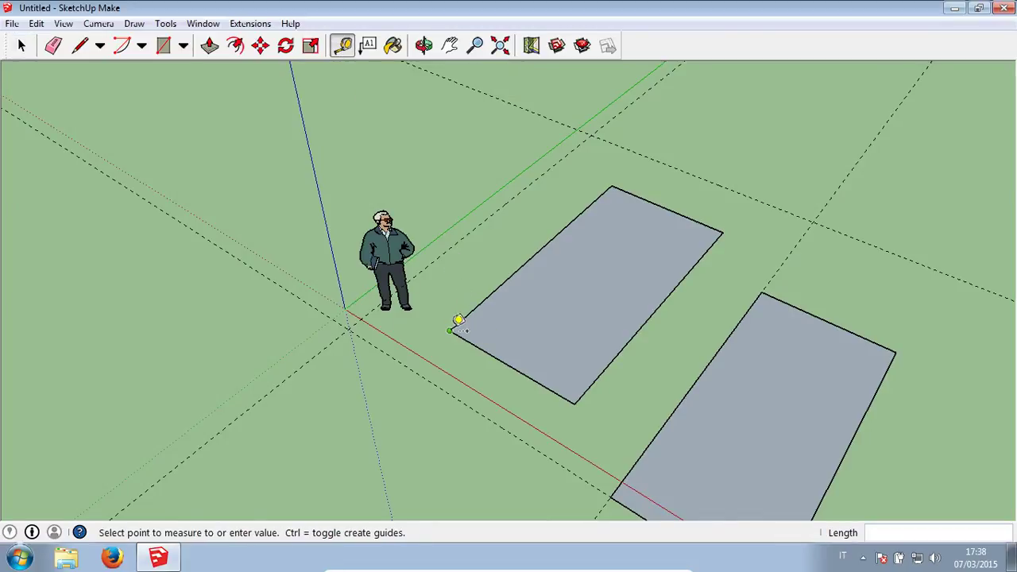
{"action": "left_click", "coordinate": [722, 232]}
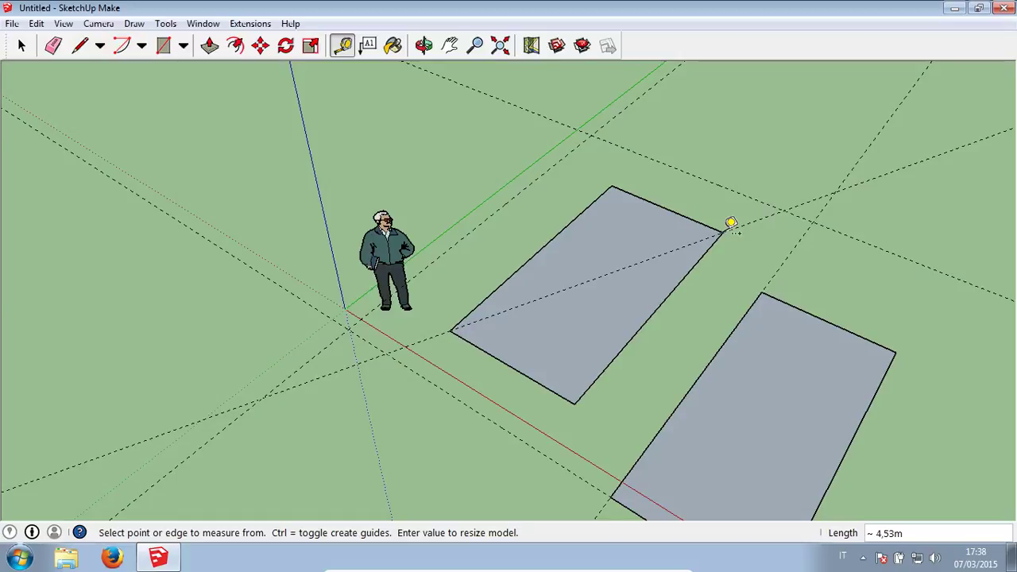
{"action": "scroll", "coordinate": [600, 175], "scroll_direction": "up", "scroll_amount": 3}
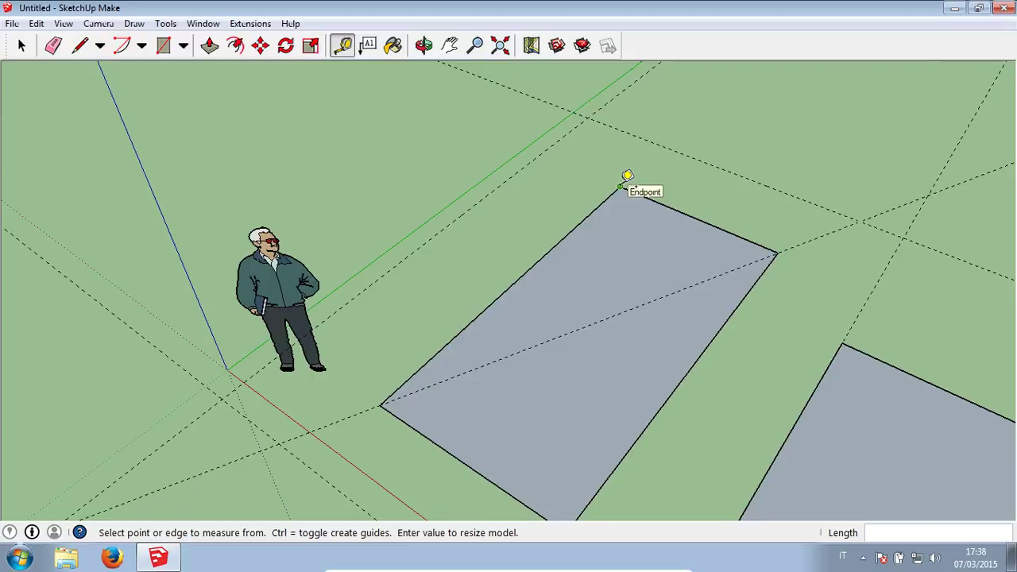
Place a guide point 1 m out from the rectangle's top corner along its edge.
{"action": "left_click", "coordinate": [620, 187]}
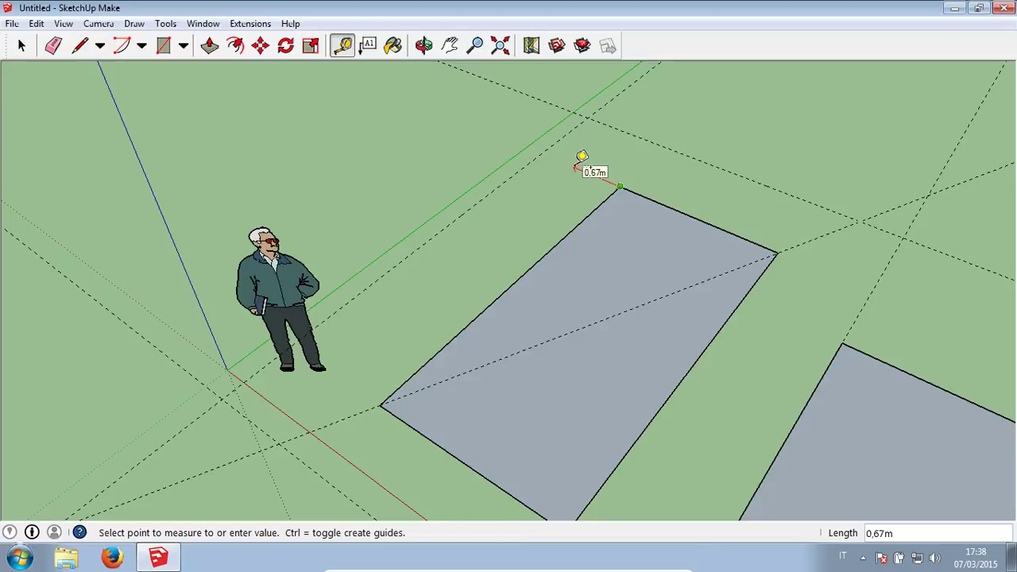
{"action": "type", "text": "1"}
{"action": "key", "text": "Return"}
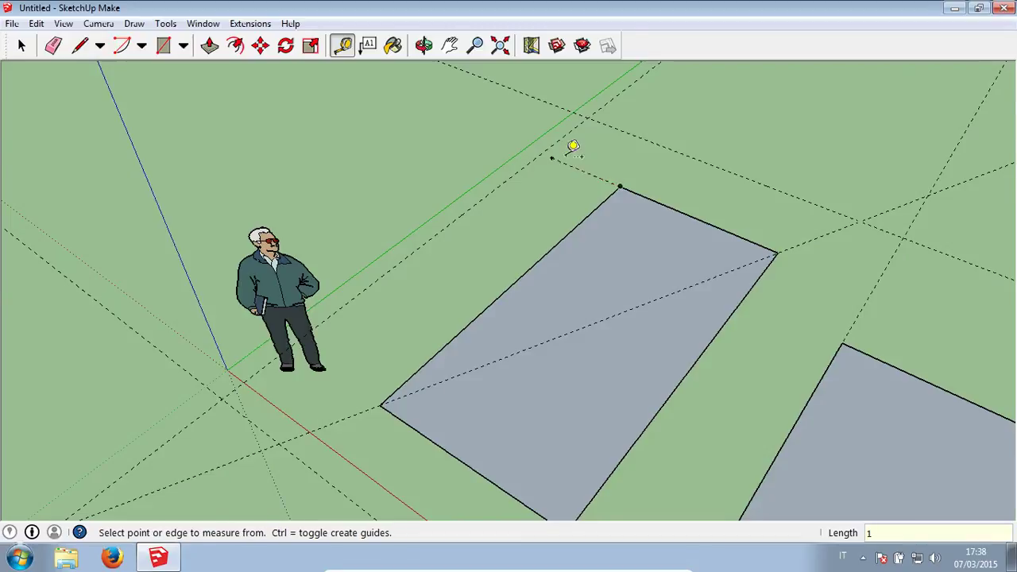
{"action": "scroll", "coordinate": [574, 163], "scroll_direction": "up", "scroll_amount": 2}
{"action": "scroll", "coordinate": [572, 164], "scroll_direction": "up", "scroll_amount": 1}
{"action": "scroll", "coordinate": [576, 156], "scroll_direction": "down", "scroll_amount": 1}
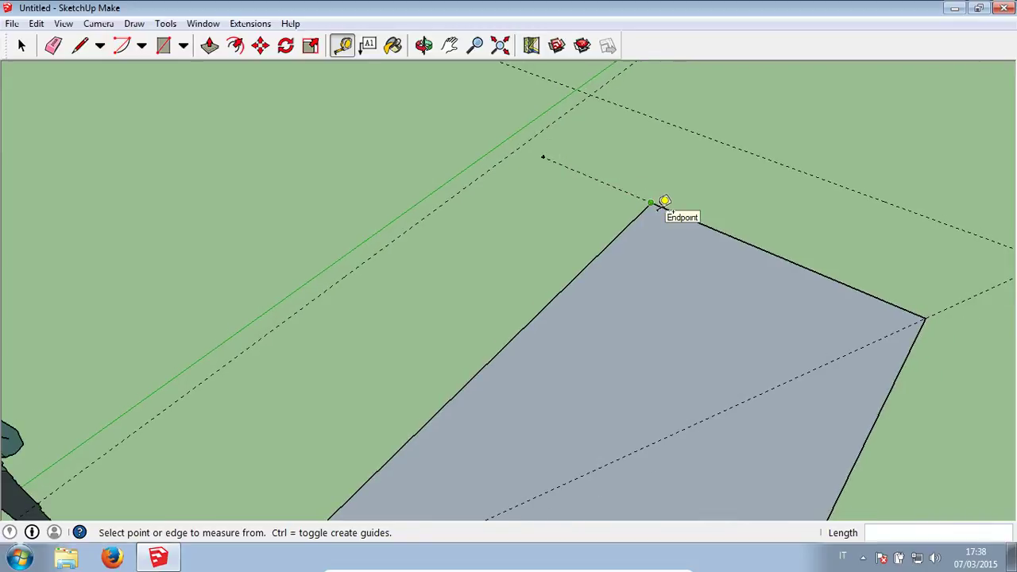
{"action": "key", "text": "space"}
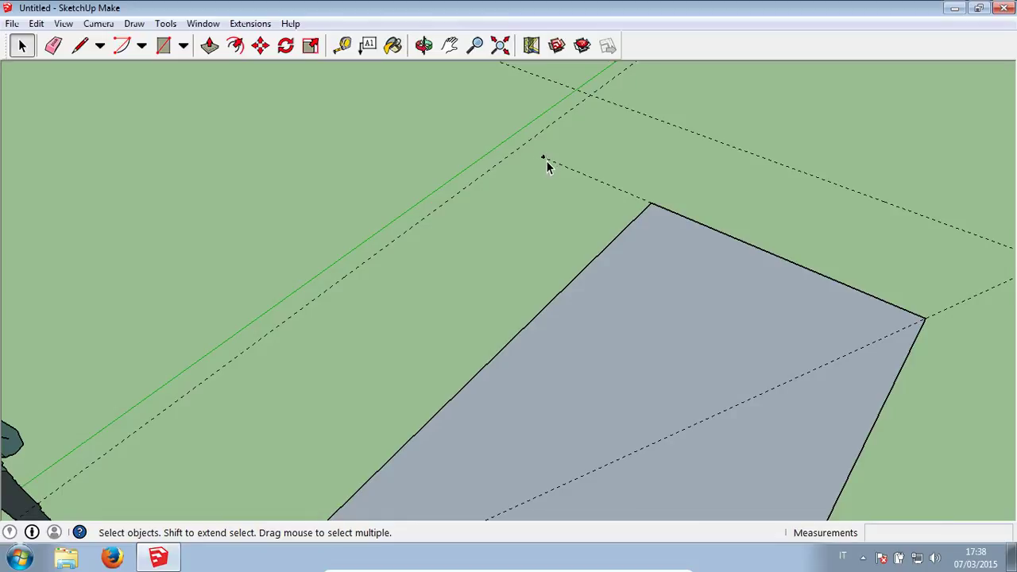
Draw a short line from the guide point, then begin measuring from the rectangle corner.
{"action": "left_click", "coordinate": [81, 46]}
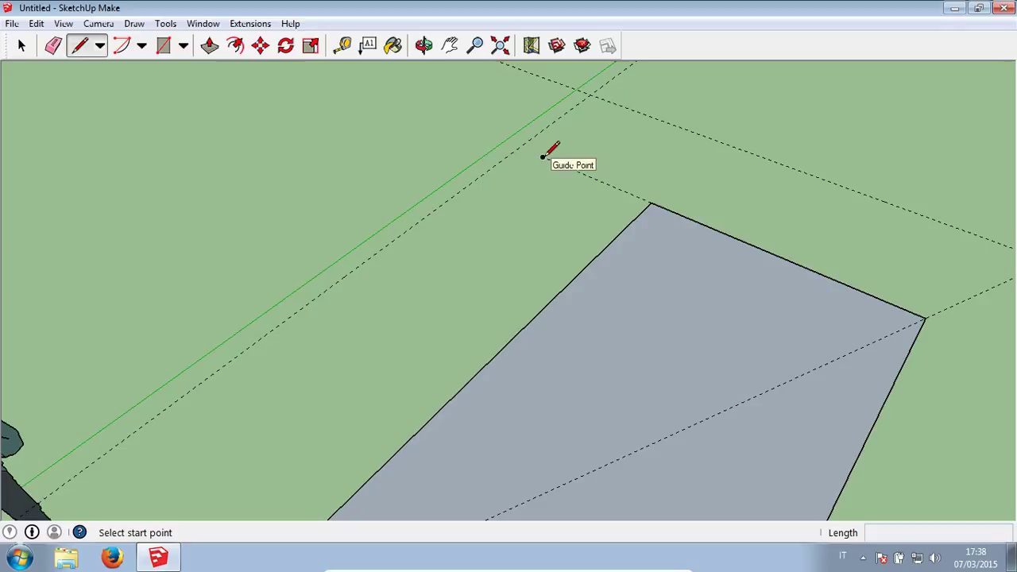
{"action": "left_click", "coordinate": [543, 156]}
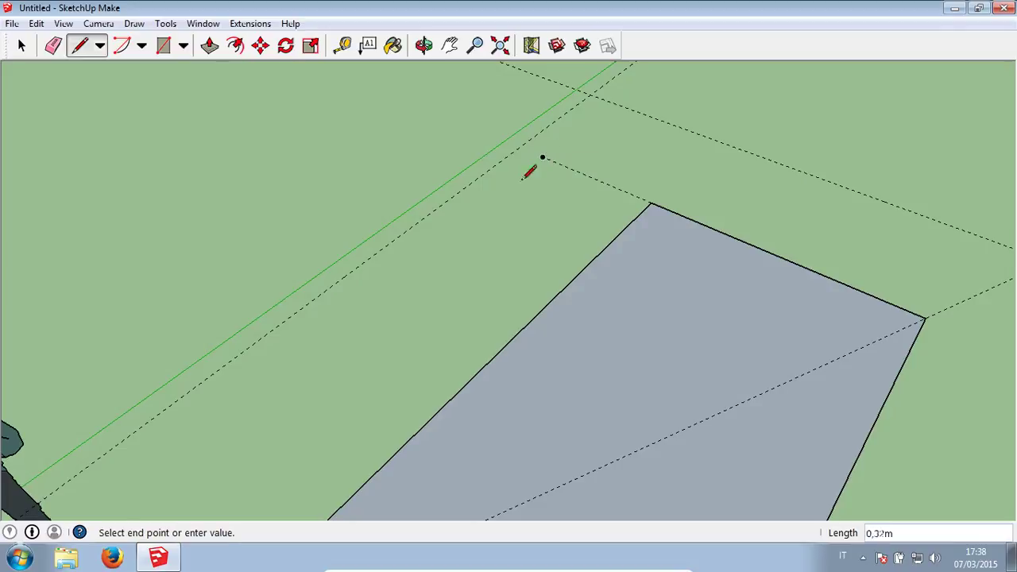
{"action": "scroll", "coordinate": [488, 198], "scroll_direction": "down", "scroll_amount": 1}
{"action": "scroll", "coordinate": [488, 199], "scroll_direction": "down", "scroll_amount": 1}
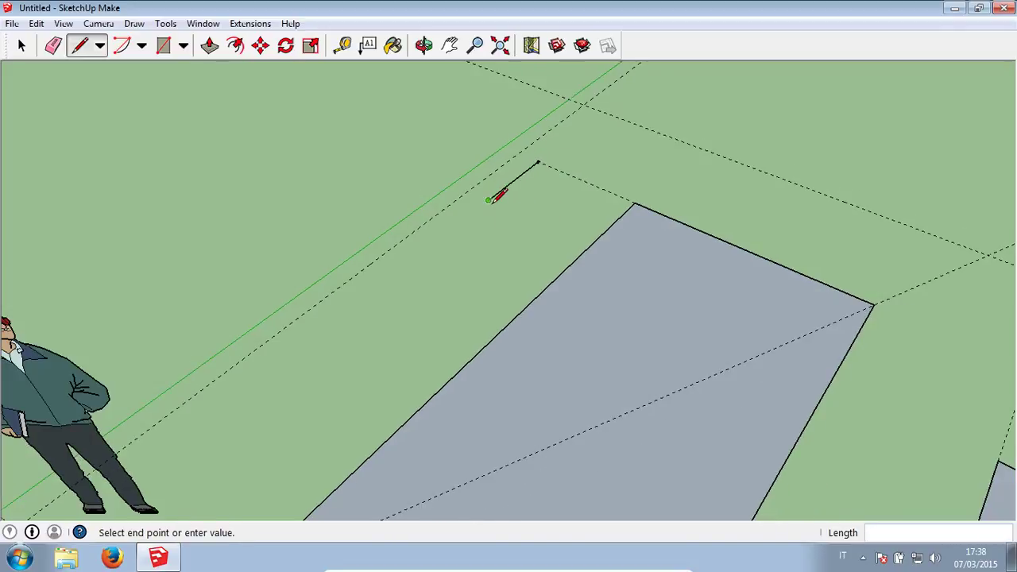
{"action": "double_click", "coordinate": [493, 195]}
{"action": "scroll", "coordinate": [520, 192], "scroll_direction": "down", "scroll_amount": 1}
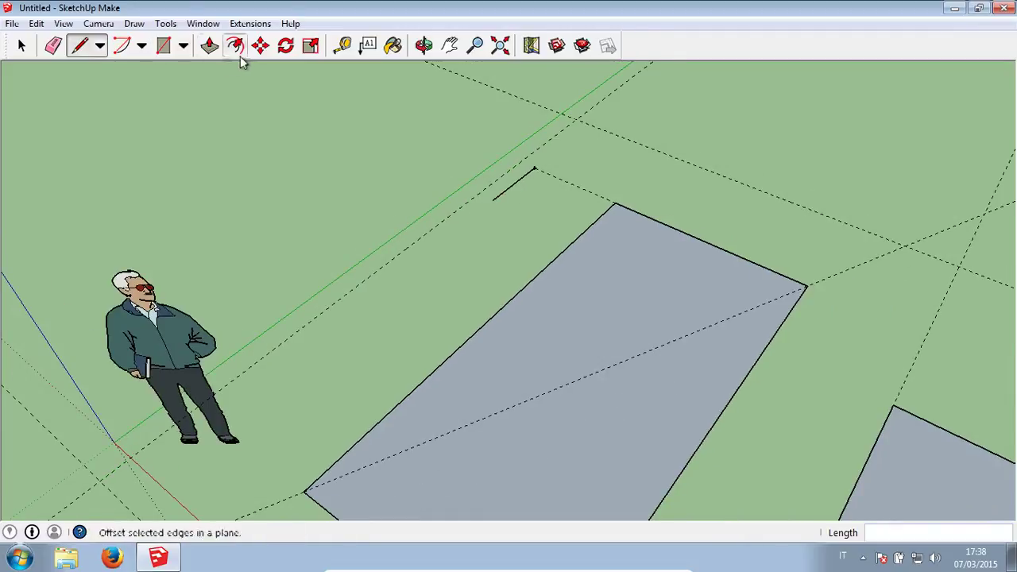
{"action": "left_click", "coordinate": [342, 45]}
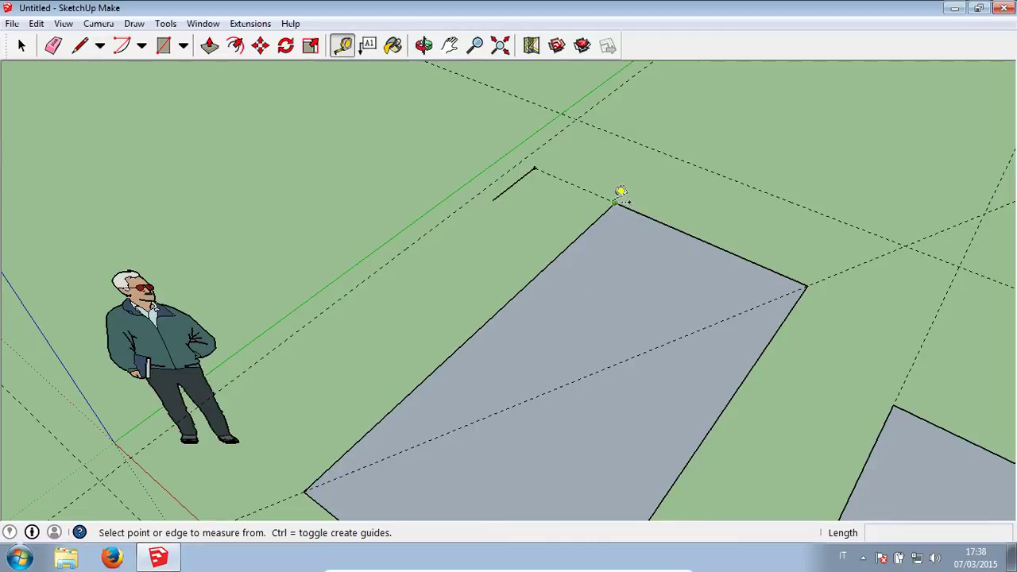
{"action": "left_click", "coordinate": [616, 200]}
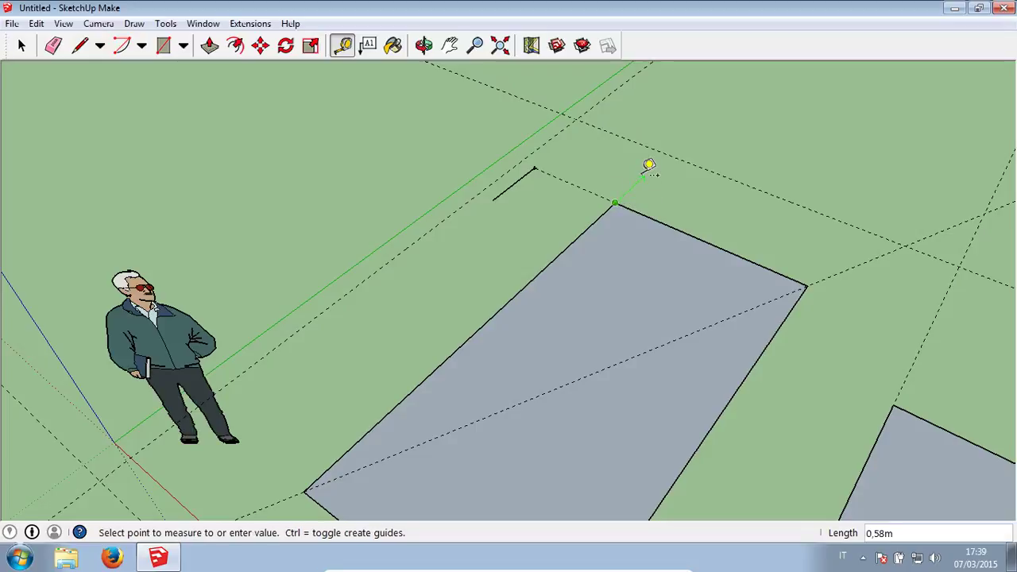